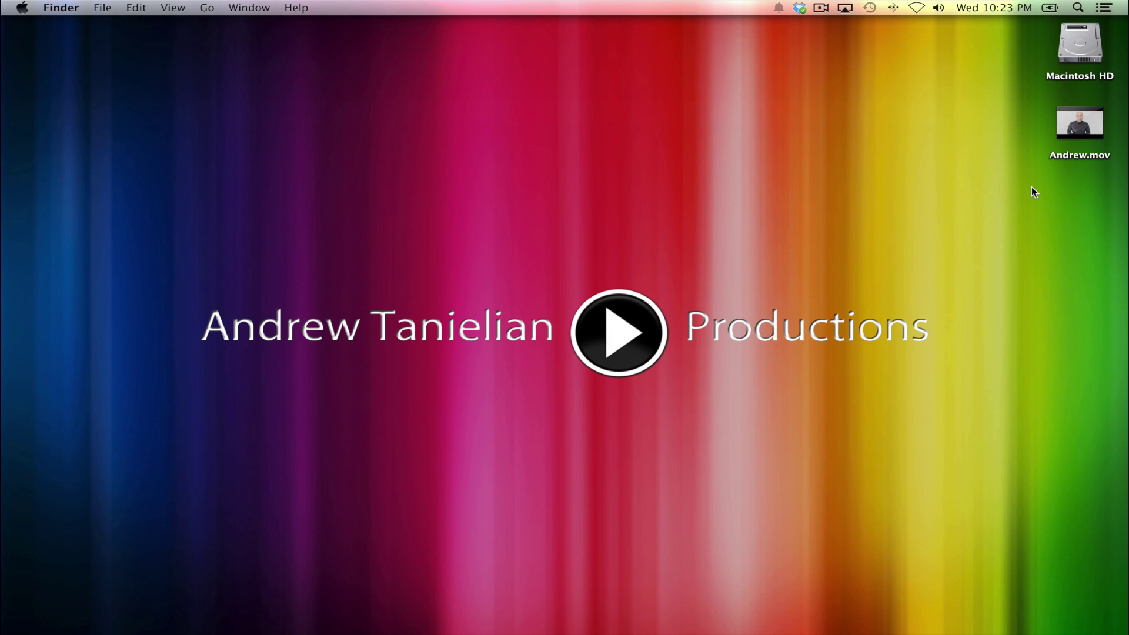
Launch ScreenFlow and start a new empty document preset to 1080p HD, 1920 × 1080
{"action": "mouse_move", "coordinate": [914, 622]}
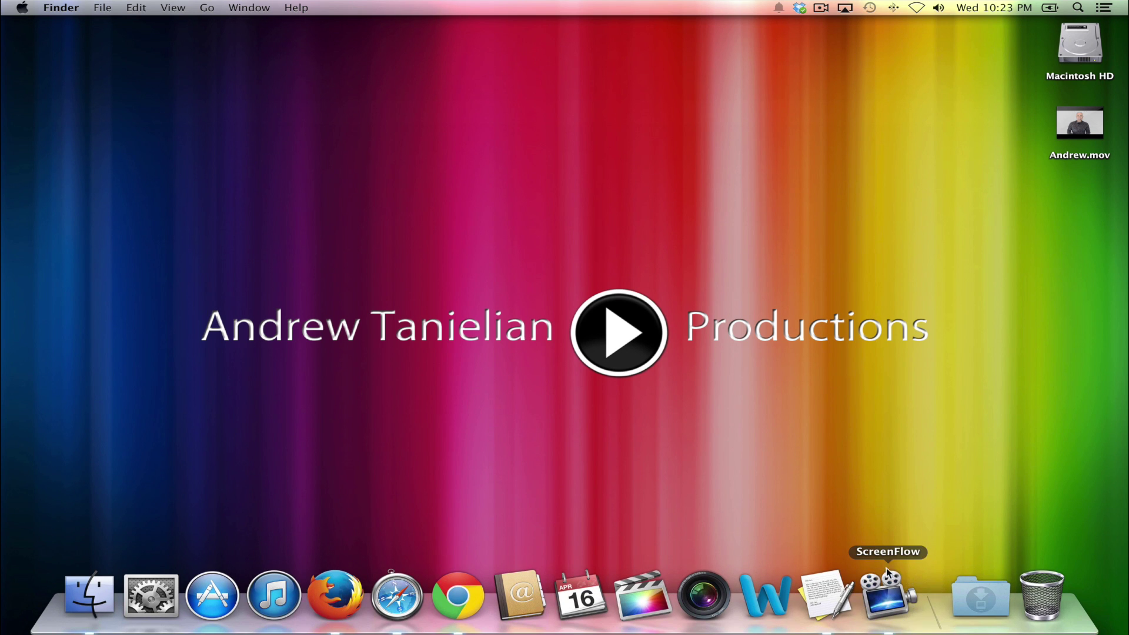
{"action": "left_click", "coordinate": [895, 607]}
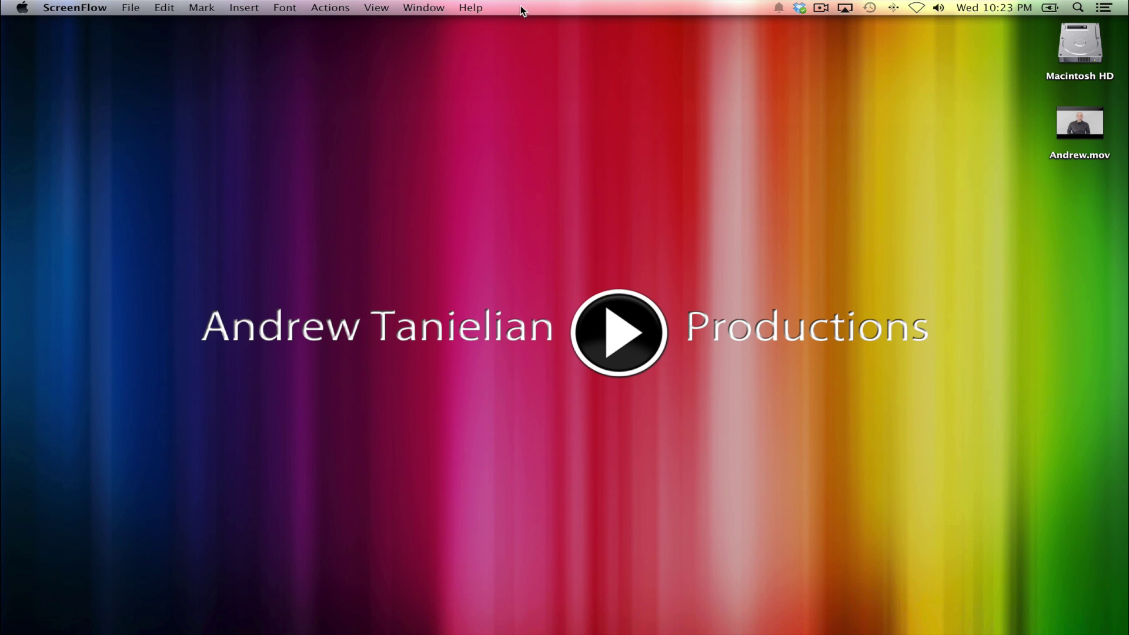
{"action": "left_click", "coordinate": [135, 13]}
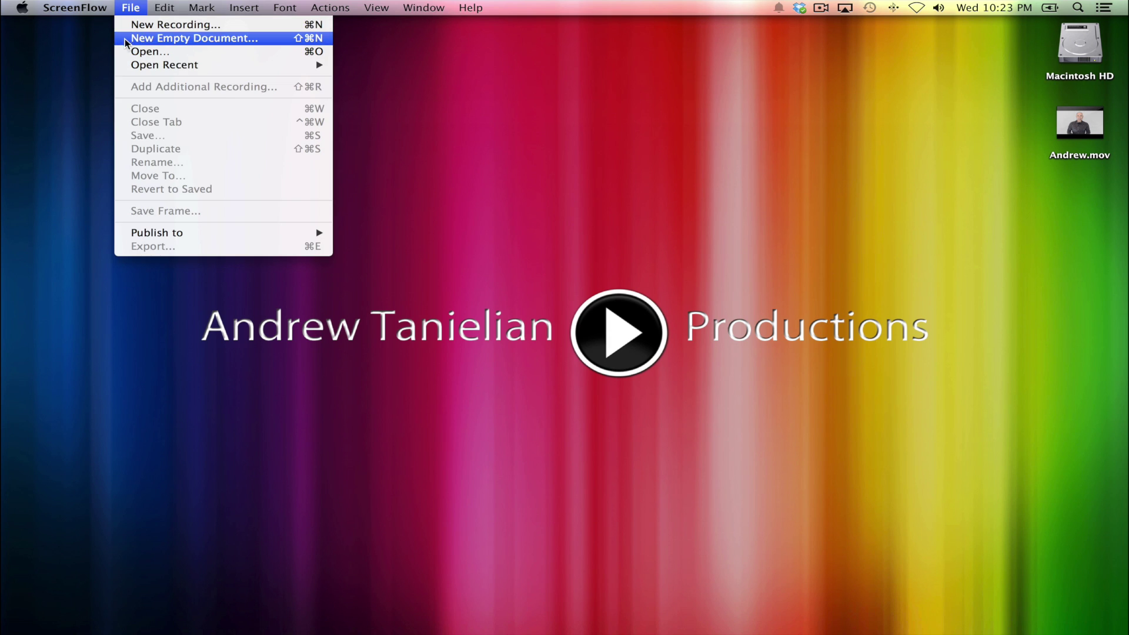
{"action": "left_click", "coordinate": [266, 38]}
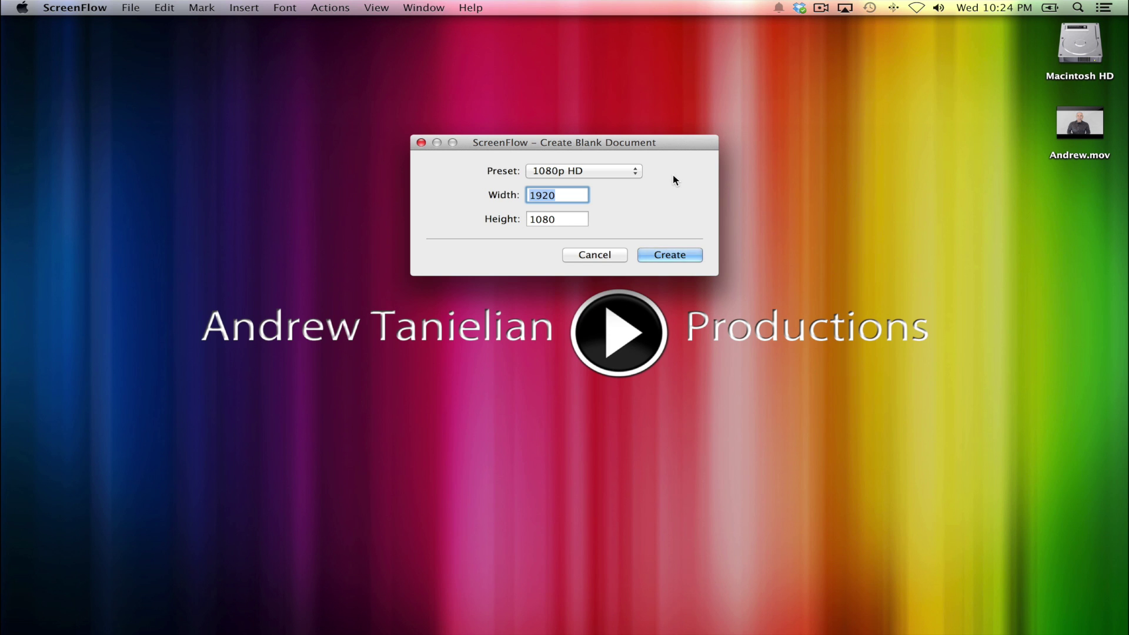
{"action": "left_click", "coordinate": [637, 172]}
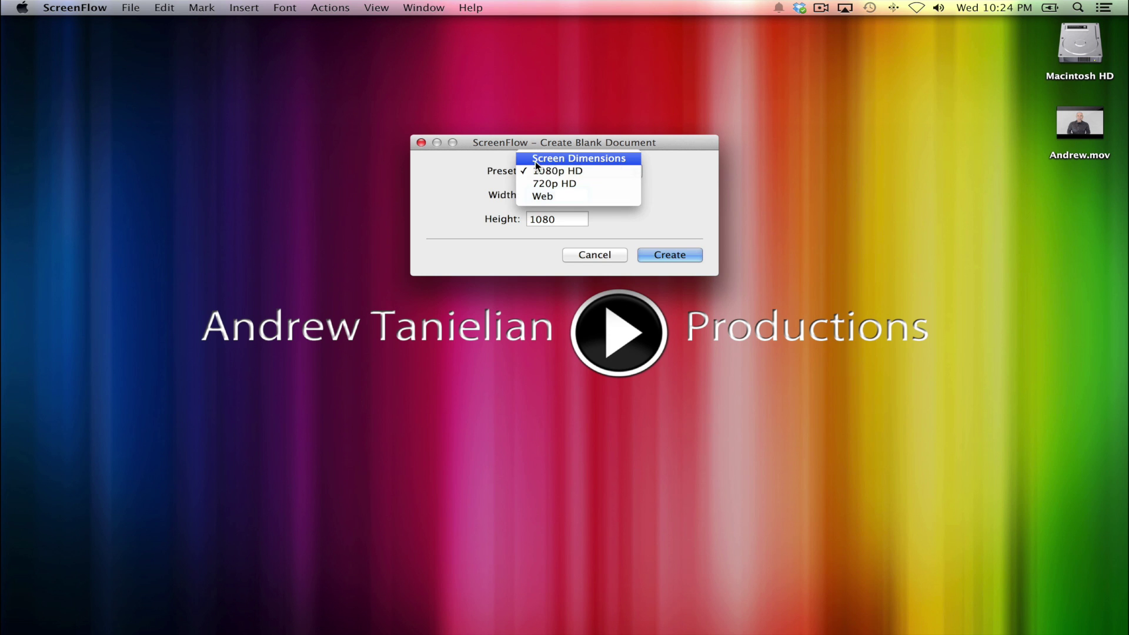
{"action": "left_click", "coordinate": [590, 162]}
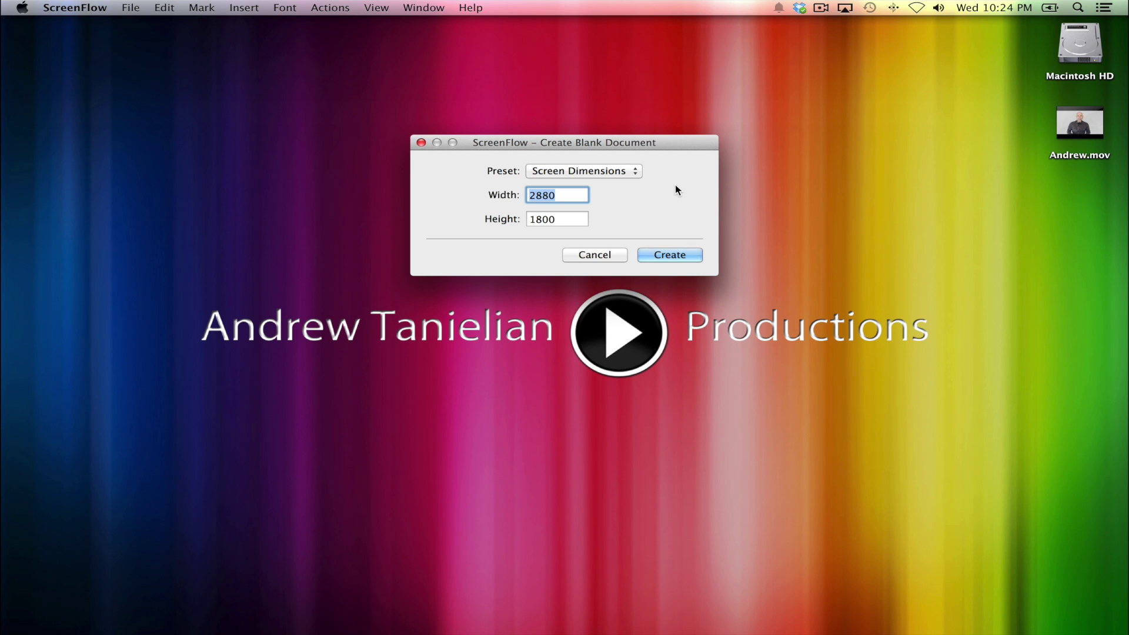
{"action": "left_click", "coordinate": [634, 171]}
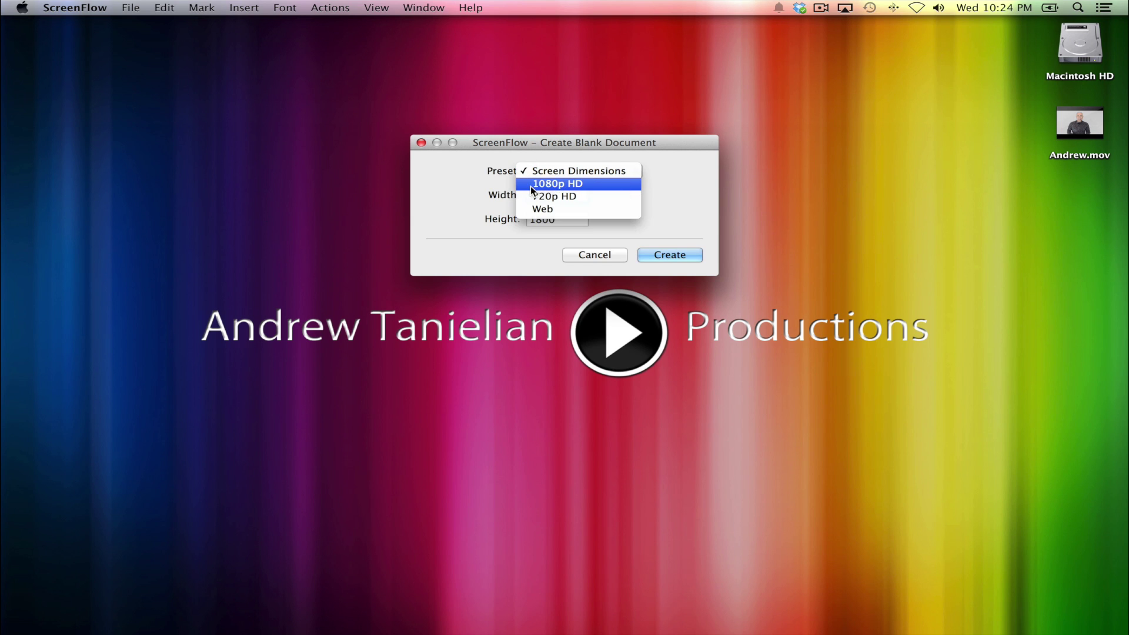
{"action": "left_click", "coordinate": [626, 185]}
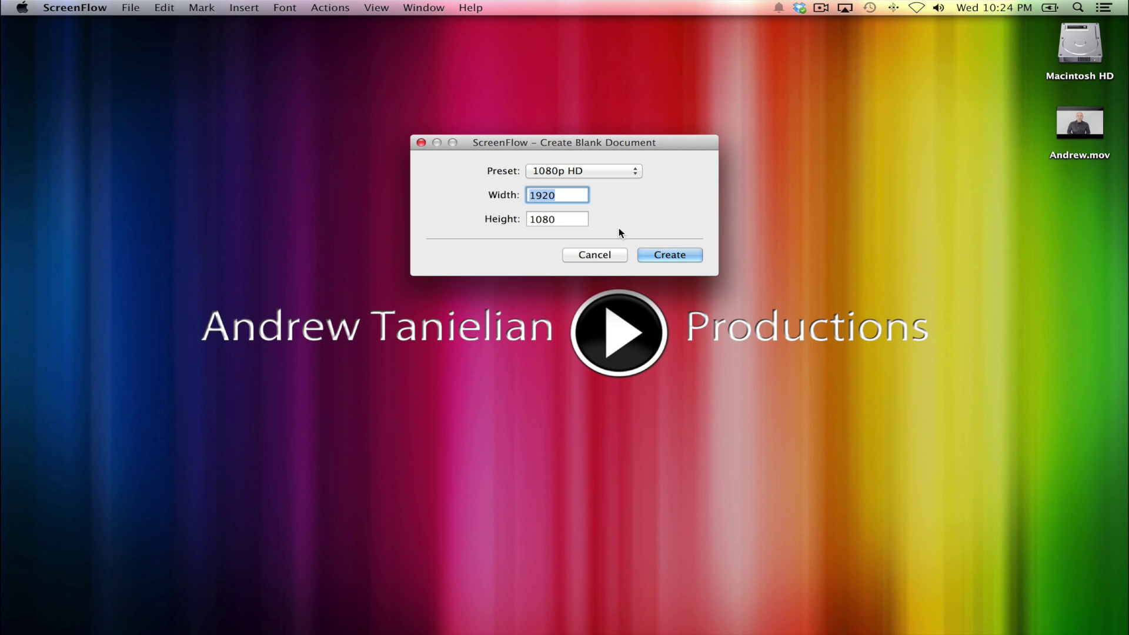
{"action": "left_click", "coordinate": [575, 195]}
{"action": "left_click", "coordinate": [671, 255]}
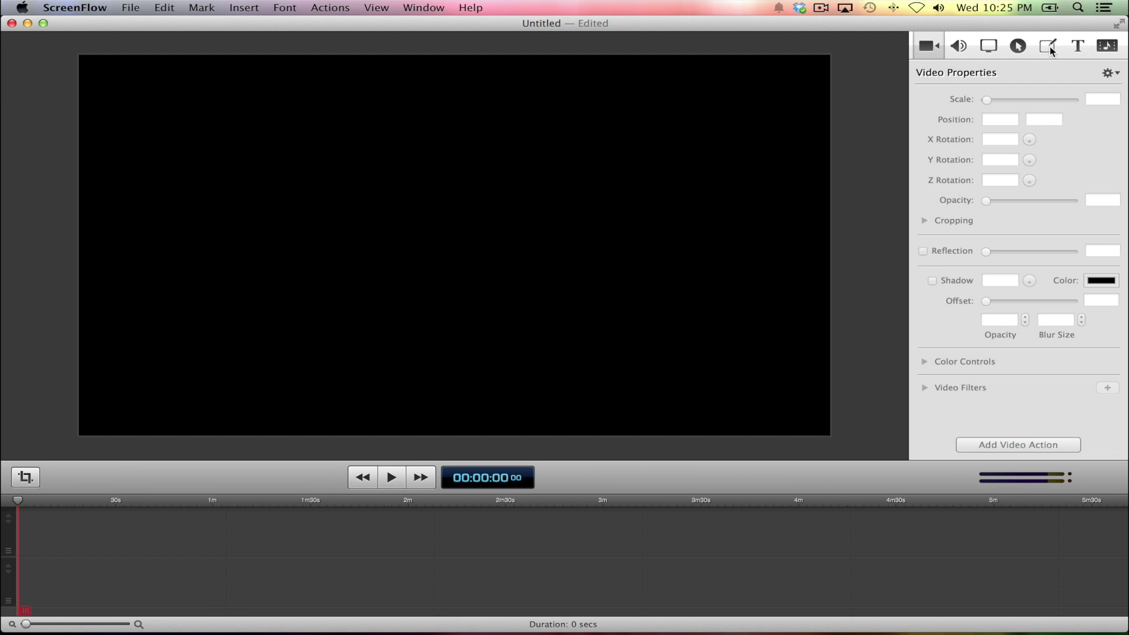
Show the still-empty media library of the new Untitled document
{"action": "left_click", "coordinate": [1114, 50]}
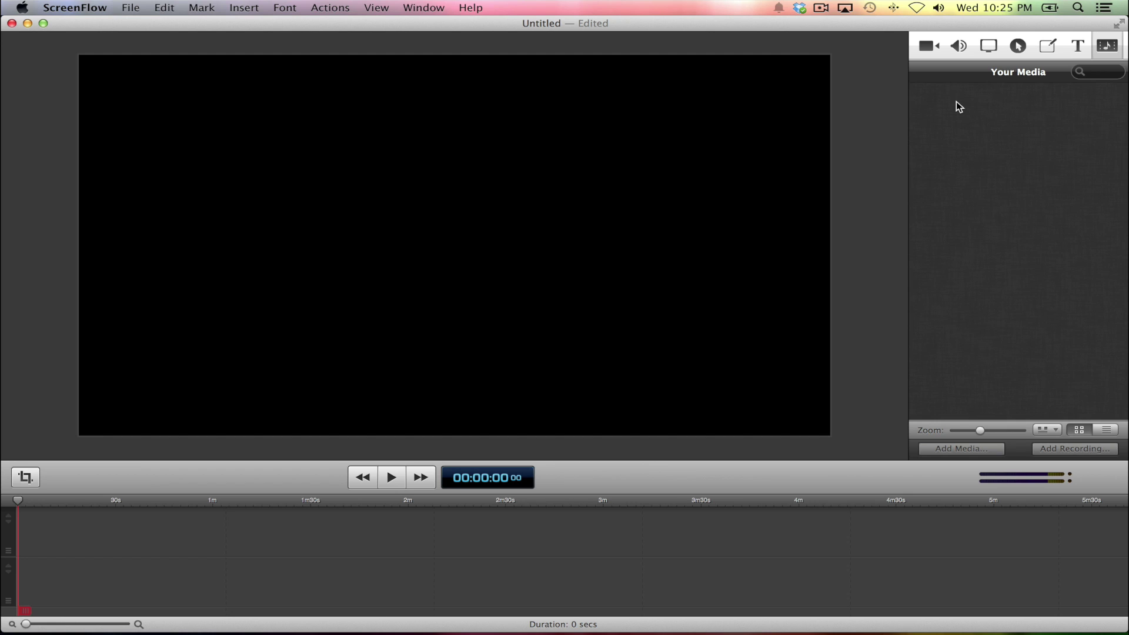
Import Andrew.mov from the Desktop into the document's media library
{"action": "left_click", "coordinate": [992, 448]}
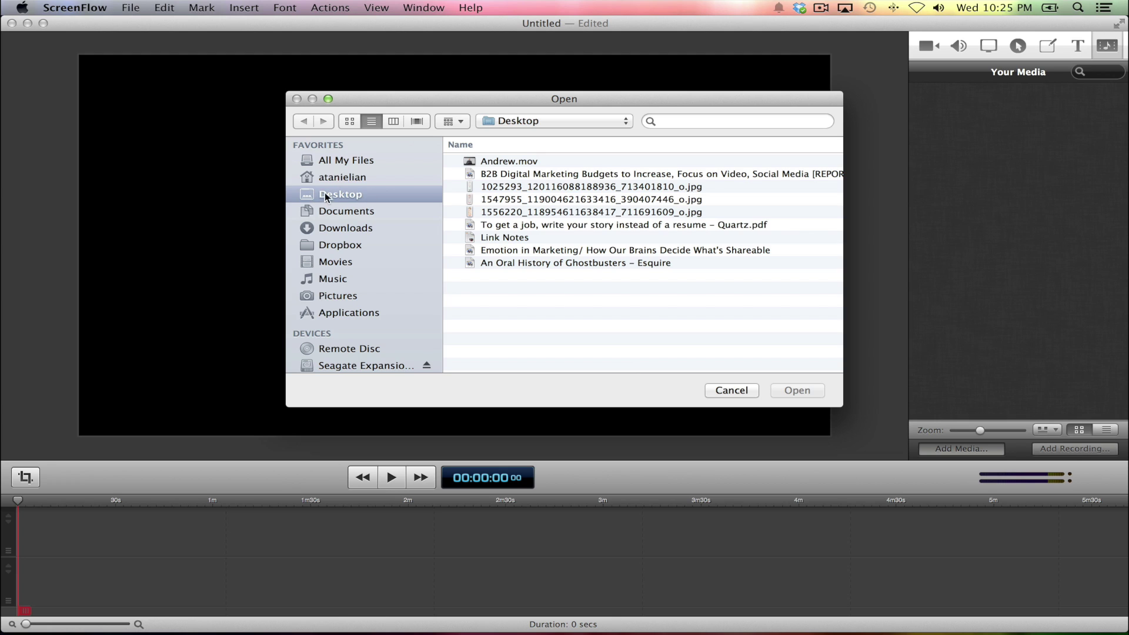
{"action": "left_click", "coordinate": [616, 119]}
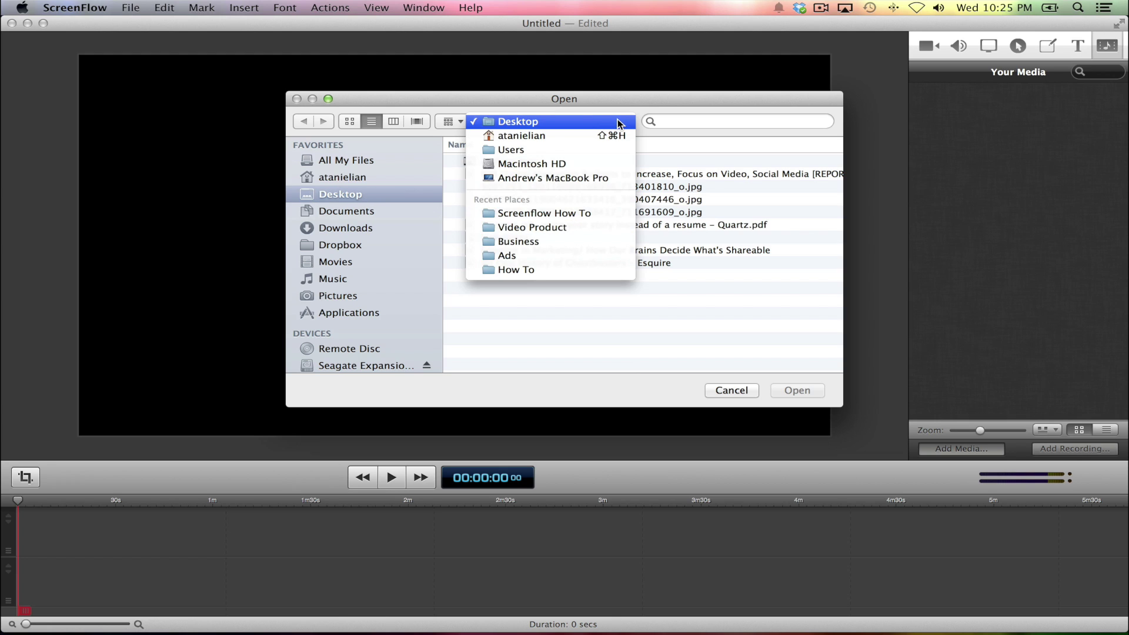
{"action": "left_click", "coordinate": [618, 149]}
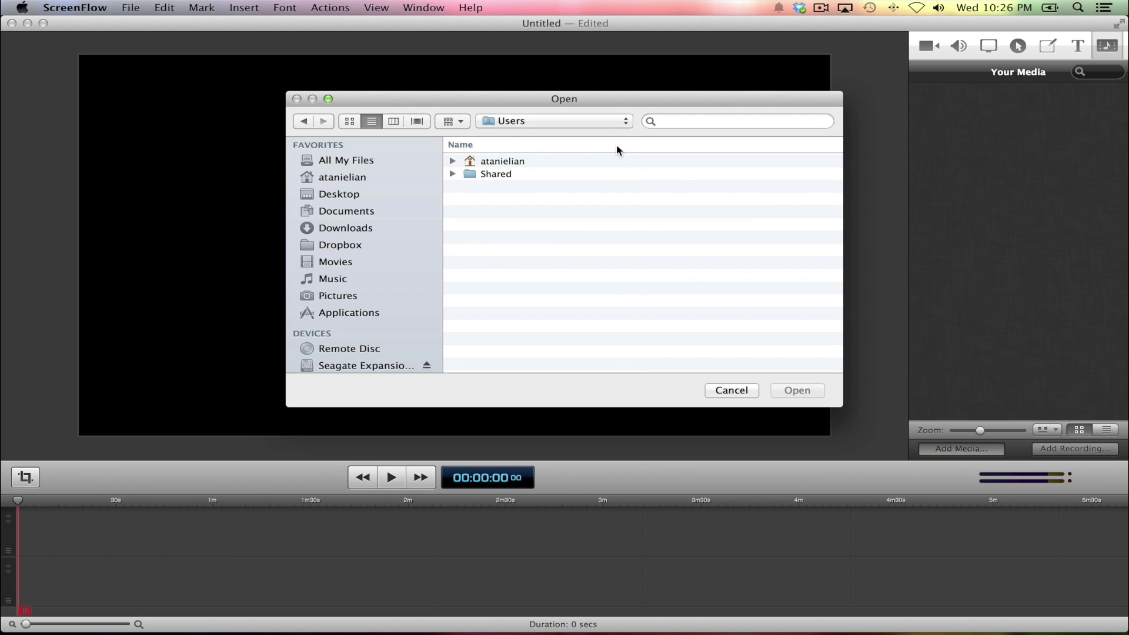
{"action": "left_click", "coordinate": [335, 195]}
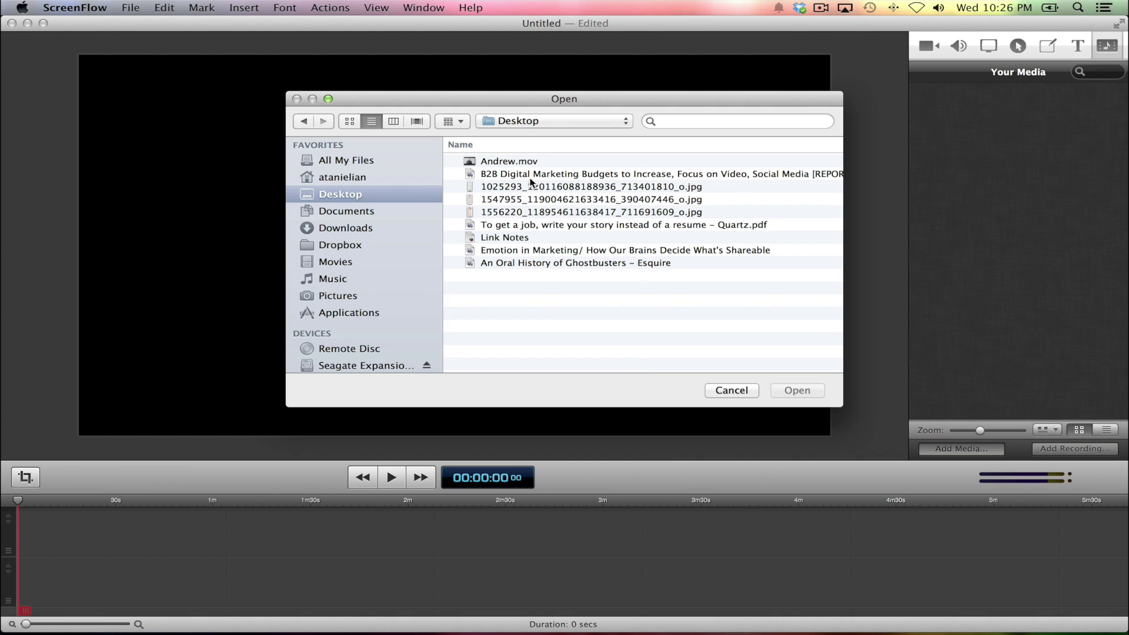
{"action": "left_click", "coordinate": [489, 164]}
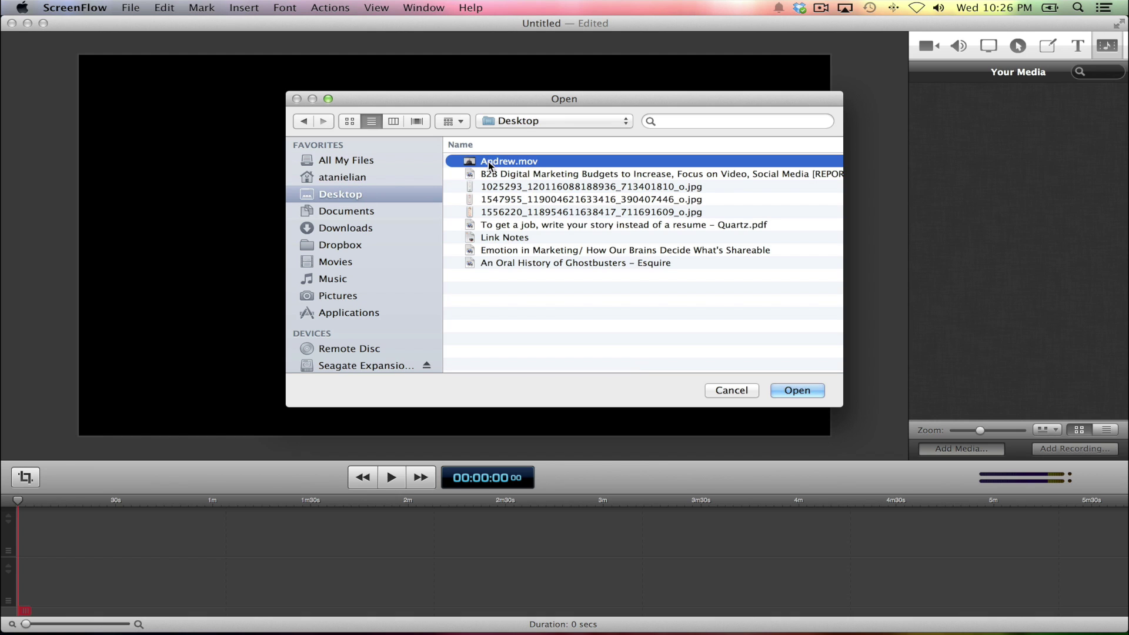
{"action": "left_click", "coordinate": [813, 393]}
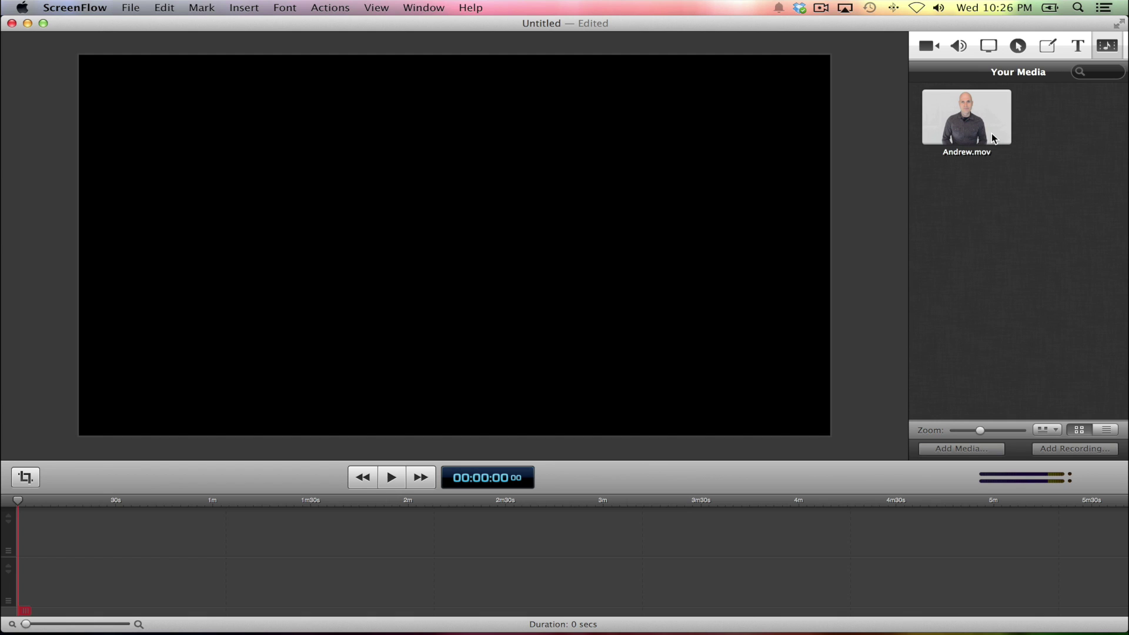
{"action": "mouse_move", "coordinate": [991, 134]}
Drag Andrew.mov onto the canvas so it becomes a 16-second clip on the timeline
{"action": "left_click", "coordinate": [993, 138]}
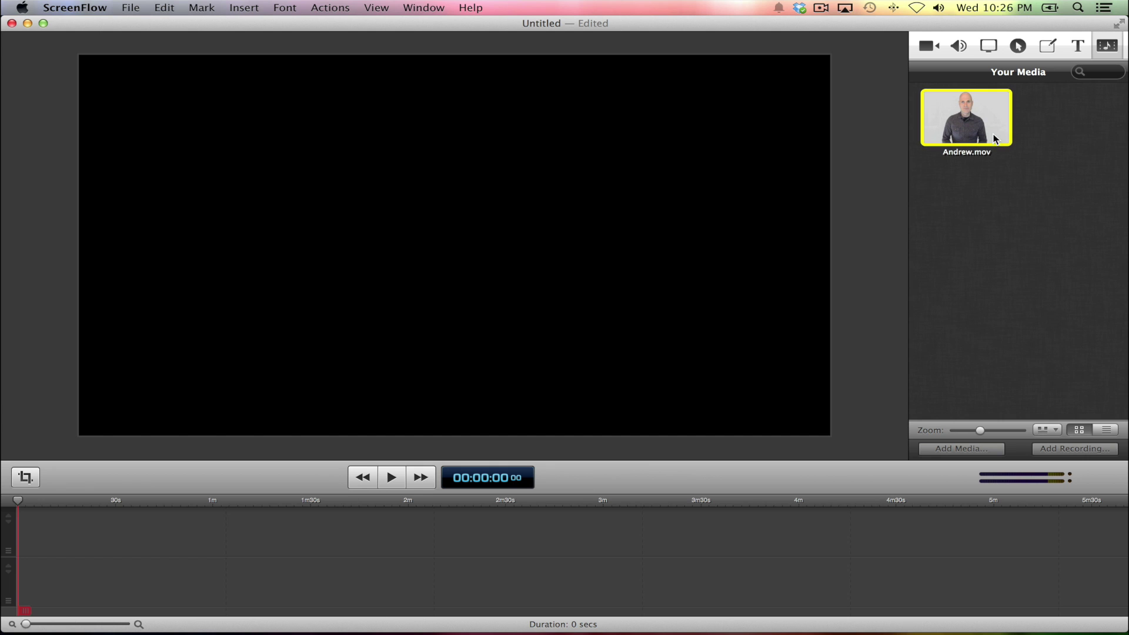
{"action": "left_click_drag", "start_coordinate": [994, 138], "coordinate": [891, 36]}
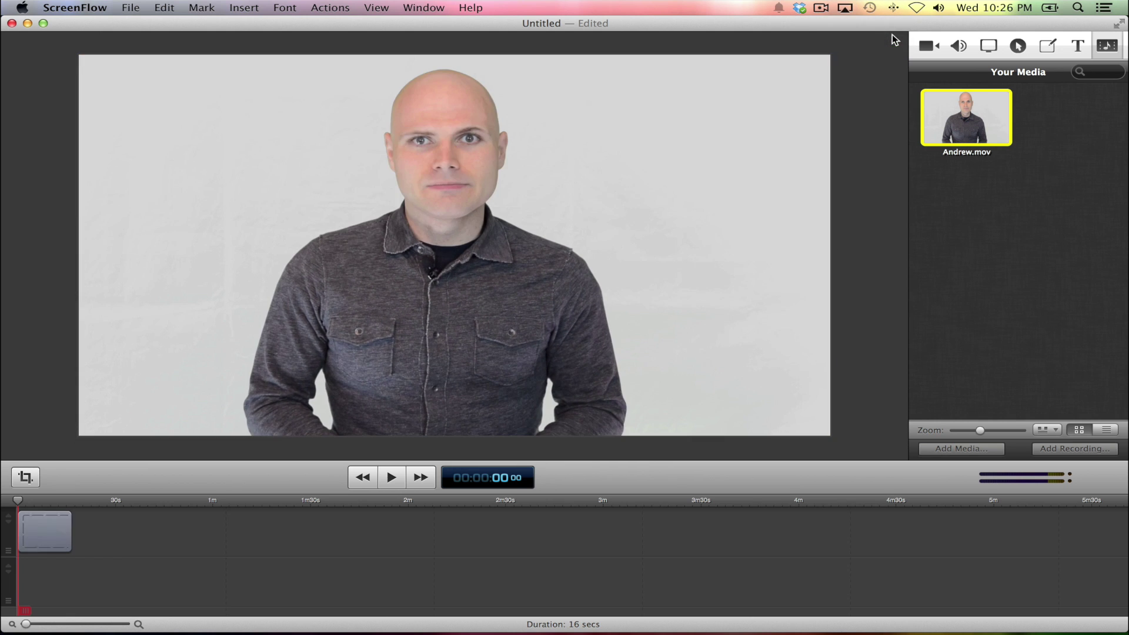
{"action": "left_click", "coordinate": [982, 115]}
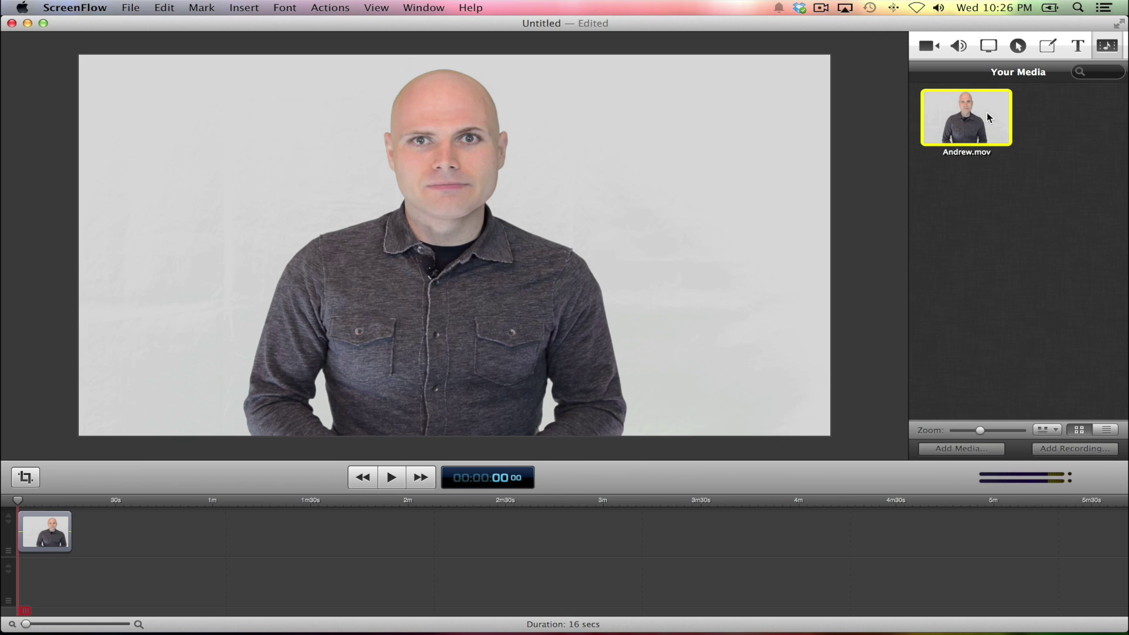
{"action": "left_click_drag", "start_coordinate": [991, 114], "coordinate": [134, 542]}
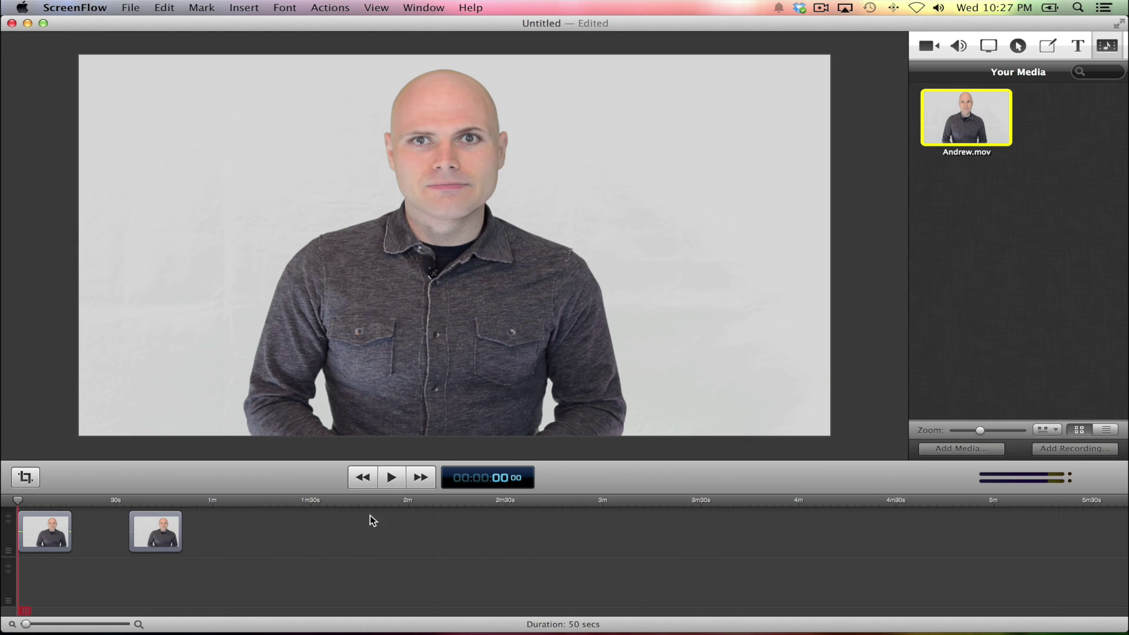
{"action": "left_click_drag", "start_coordinate": [986, 138], "coordinate": [938, 532]}
{"action": "left_click_drag", "start_coordinate": [573, 540], "coordinate": [216, 534]}
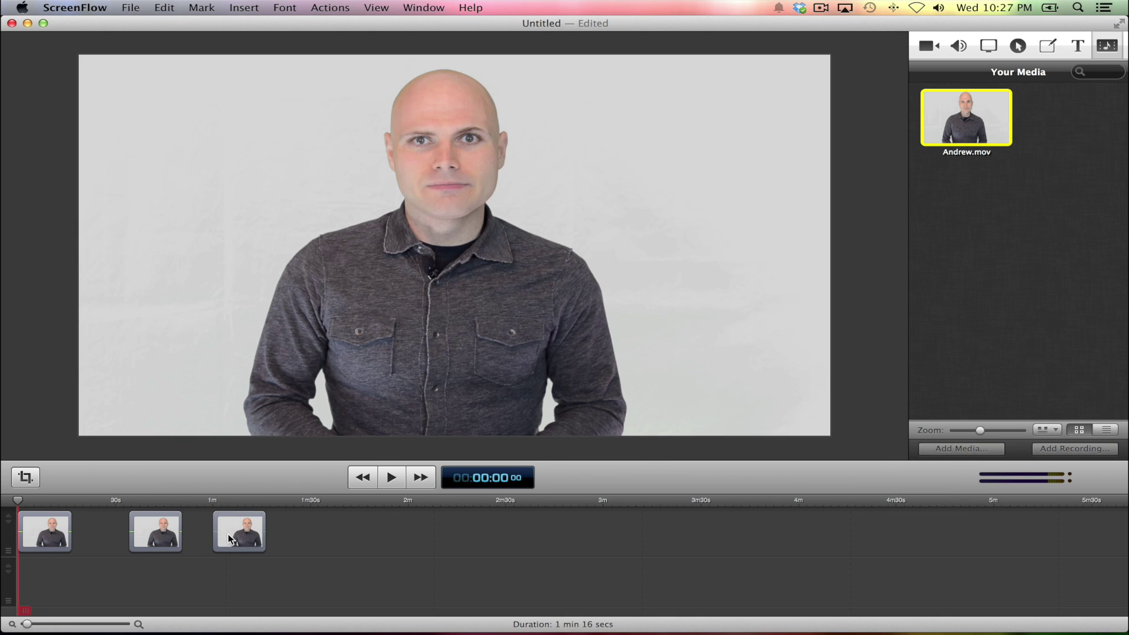
{"action": "left_click_drag", "start_coordinate": [329, 538], "coordinate": [128, 531]}
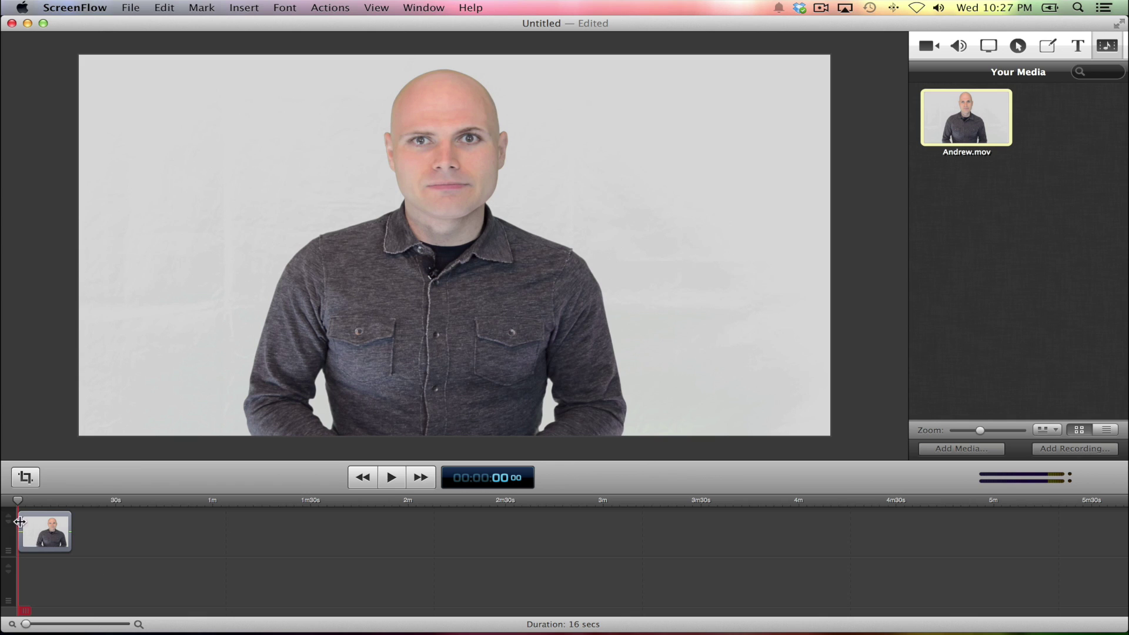
Zoom the timeline in until the Andrew.mov clip and its waveform span the width
{"action": "mouse_move", "coordinate": [46, 535]}
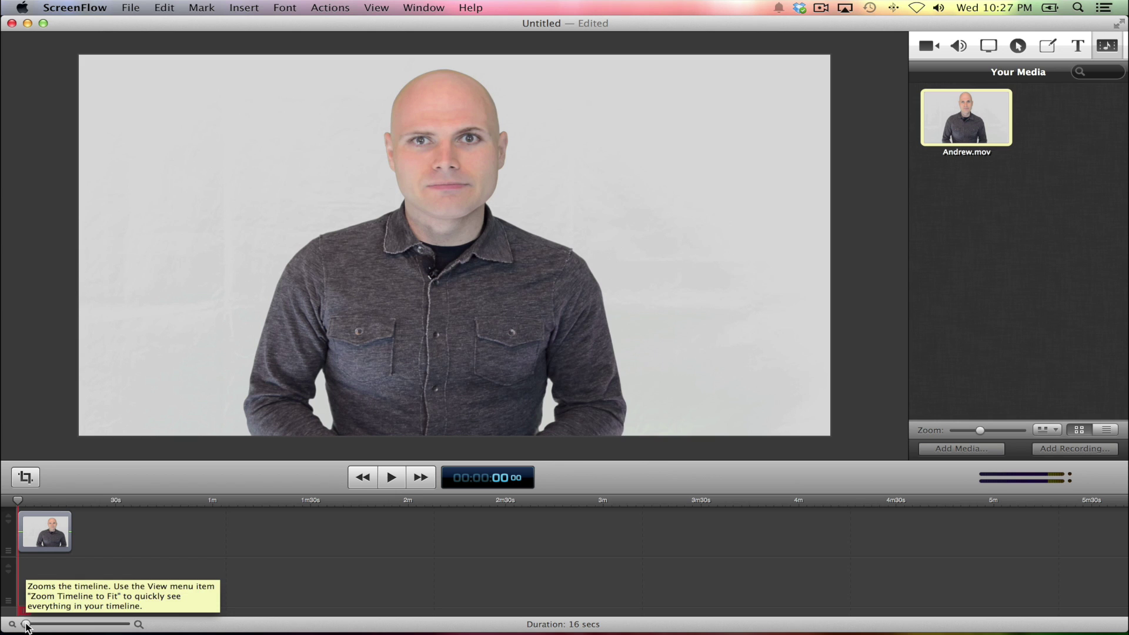
{"action": "left_click_drag", "start_coordinate": [26, 627], "coordinate": [65, 629]}
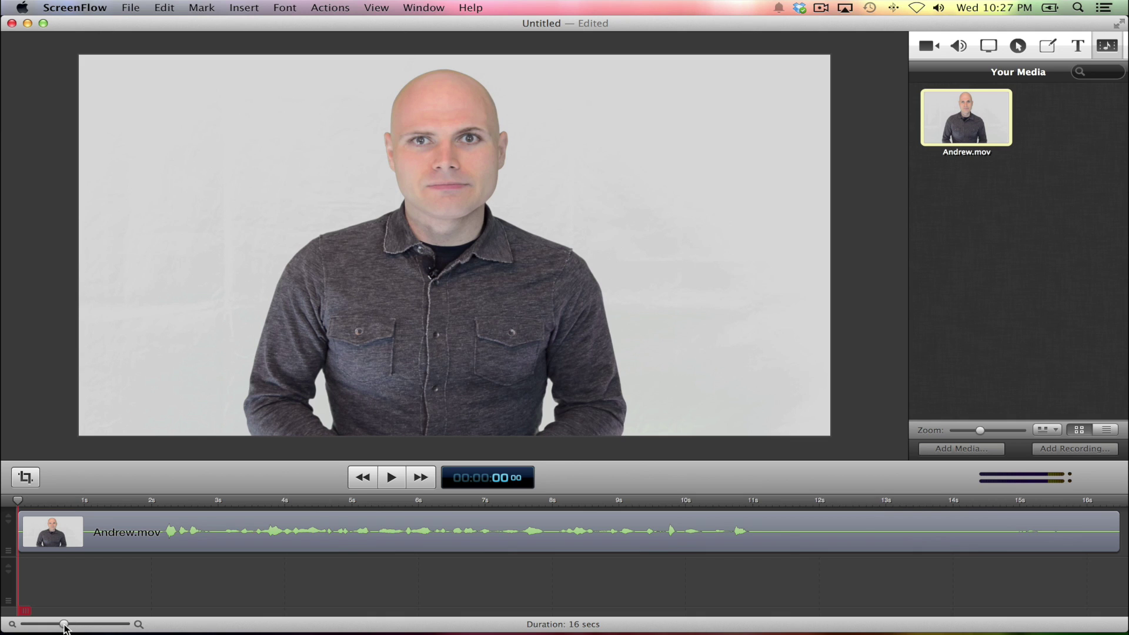
{"action": "mouse_move", "coordinate": [82, 553]}
Trim the start of the Andrew.mov clip so it begins just after 2s
{"action": "left_click", "coordinate": [37, 524]}
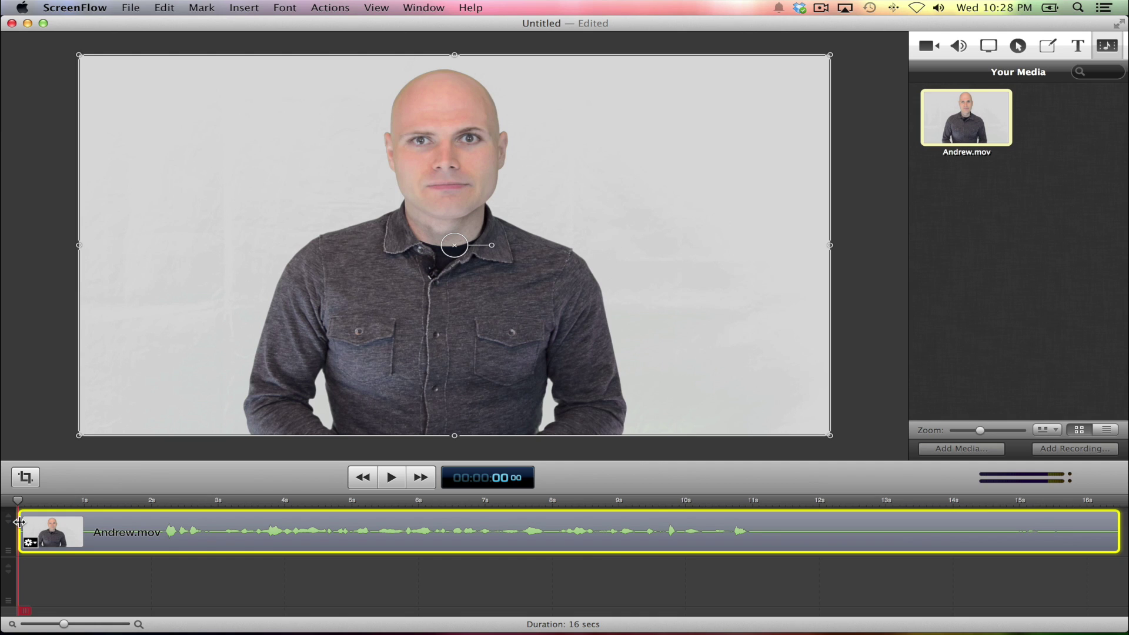
{"action": "left_click_drag", "start_coordinate": [19, 521], "coordinate": [163, 554]}
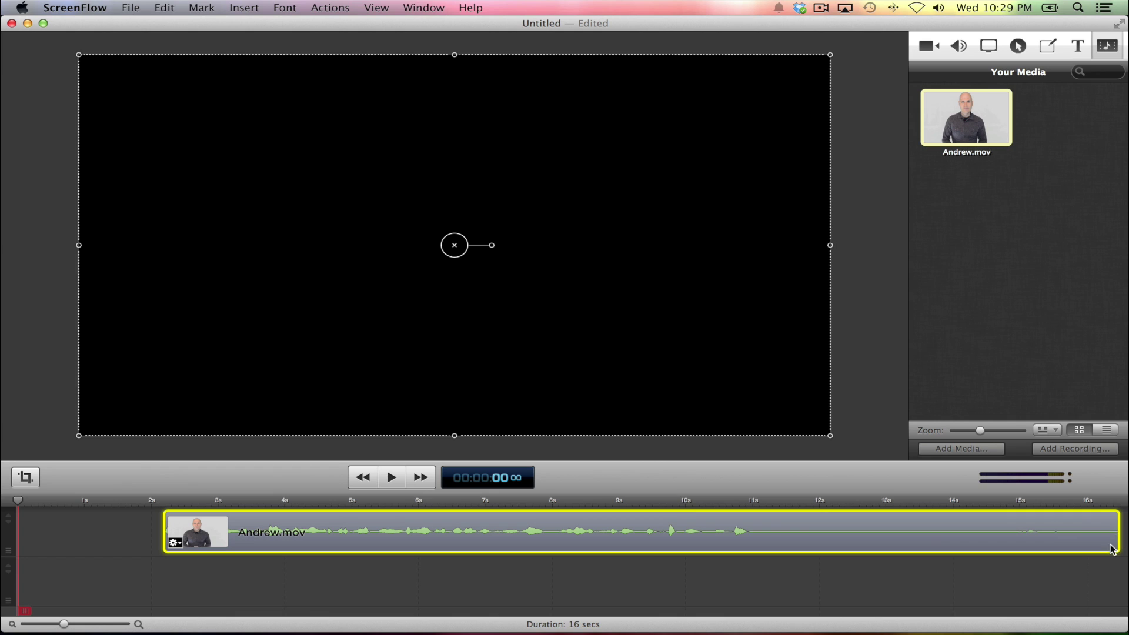
{"action": "left_click", "coordinate": [1110, 579]}
Trim the clip's end back until its duration is about 9.8s
{"action": "left_click", "coordinate": [1111, 529]}
{"action": "left_click_drag", "start_coordinate": [1117, 526], "coordinate": [759, 528]}
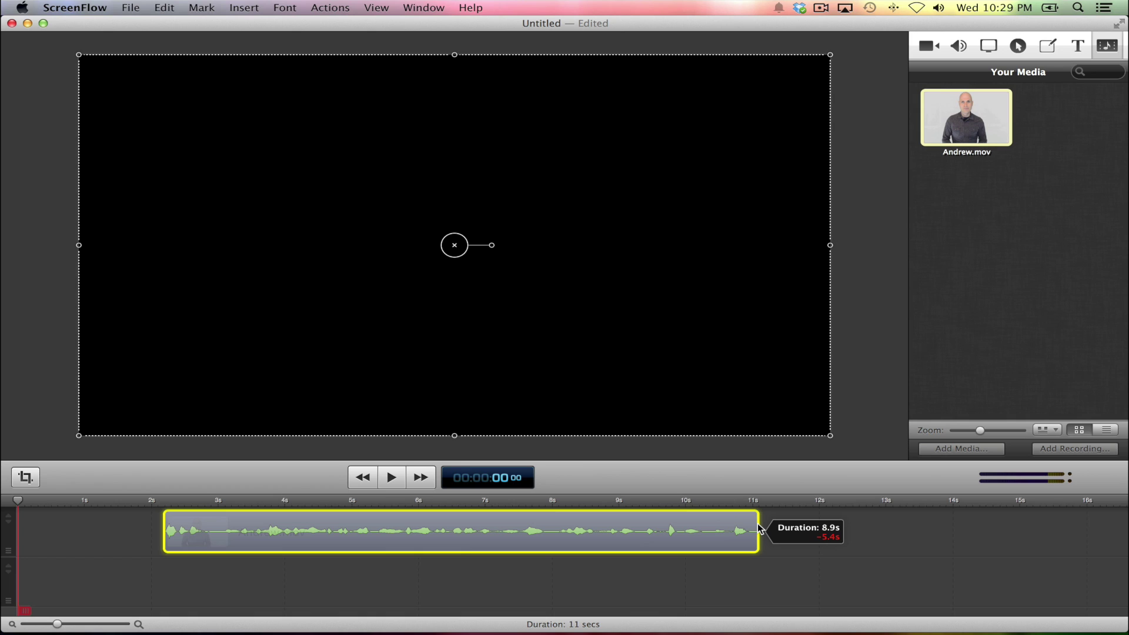
{"action": "mouse_move", "coordinate": [759, 529]}
{"action": "left_mouse_down"}
{"action": "mouse_move", "coordinate": [831, 530]}
{"action": "mouse_move", "coordinate": [757, 529]}
{"action": "left_mouse_up"}
{"action": "left_click_drag", "start_coordinate": [757, 529], "coordinate": [757, 529]}
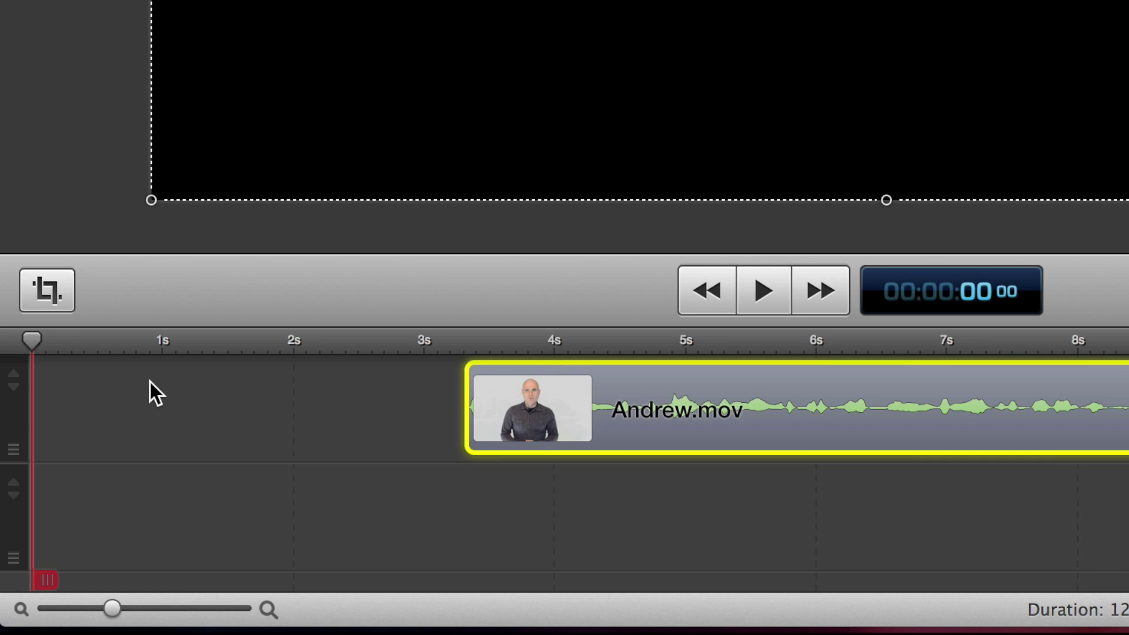
Slide the trimmed clip left to start at zero, then play it back
{"action": "left_click", "coordinate": [599, 439]}
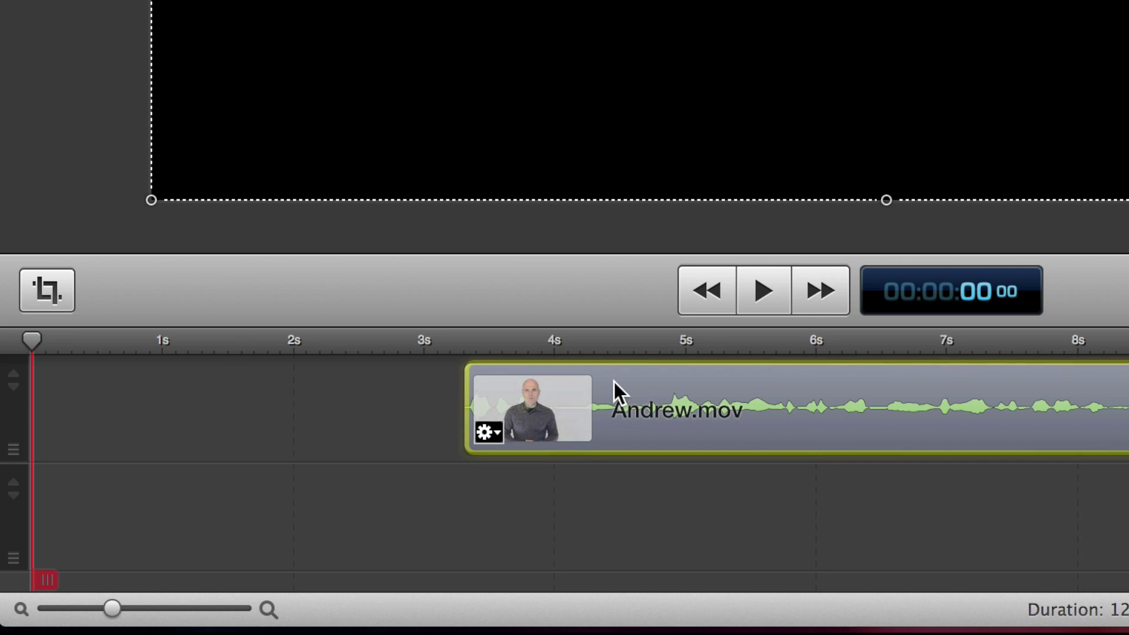
{"action": "left_click", "coordinate": [632, 386]}
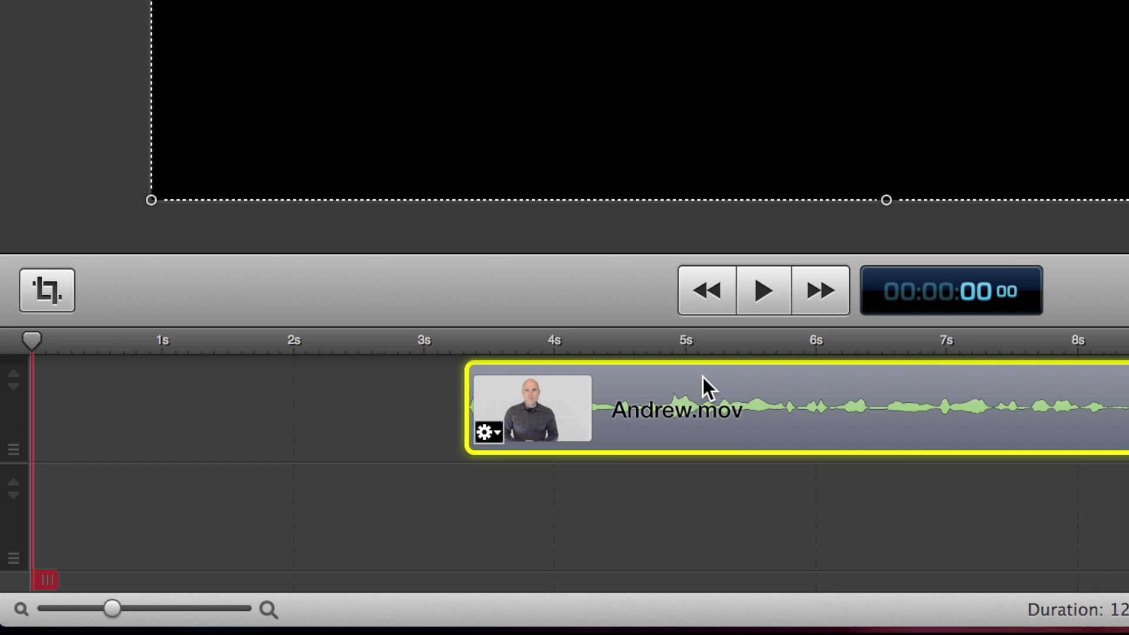
{"action": "left_click_drag", "start_coordinate": [757, 381], "coordinate": [274, 382]}
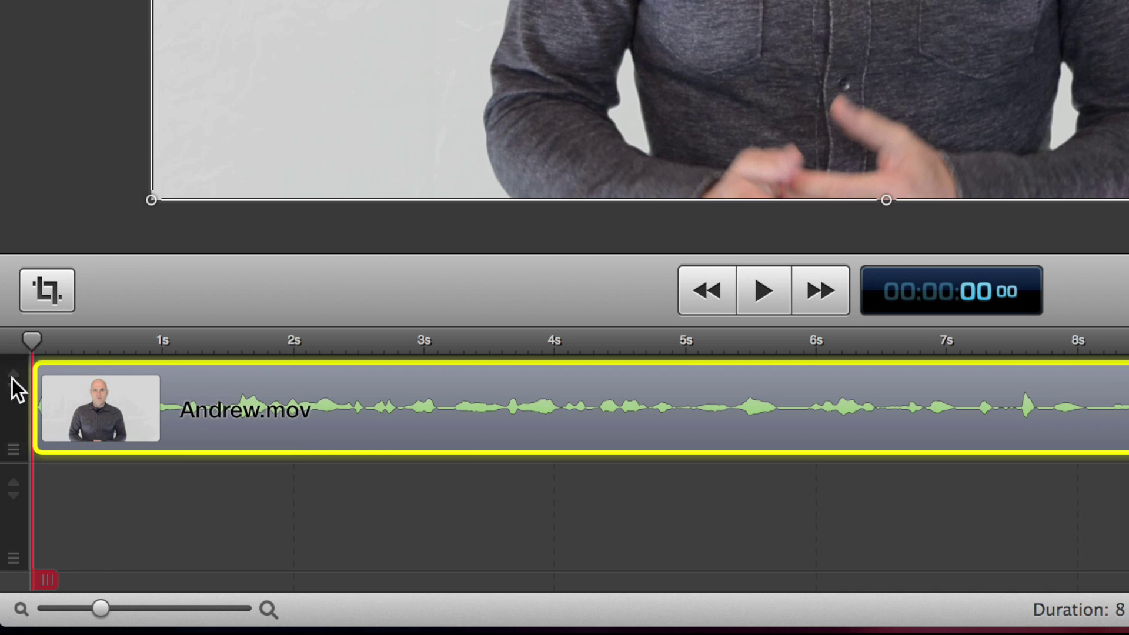
{"action": "mouse_move", "coordinate": [90, 378]}
{"action": "key", "text": "space"}
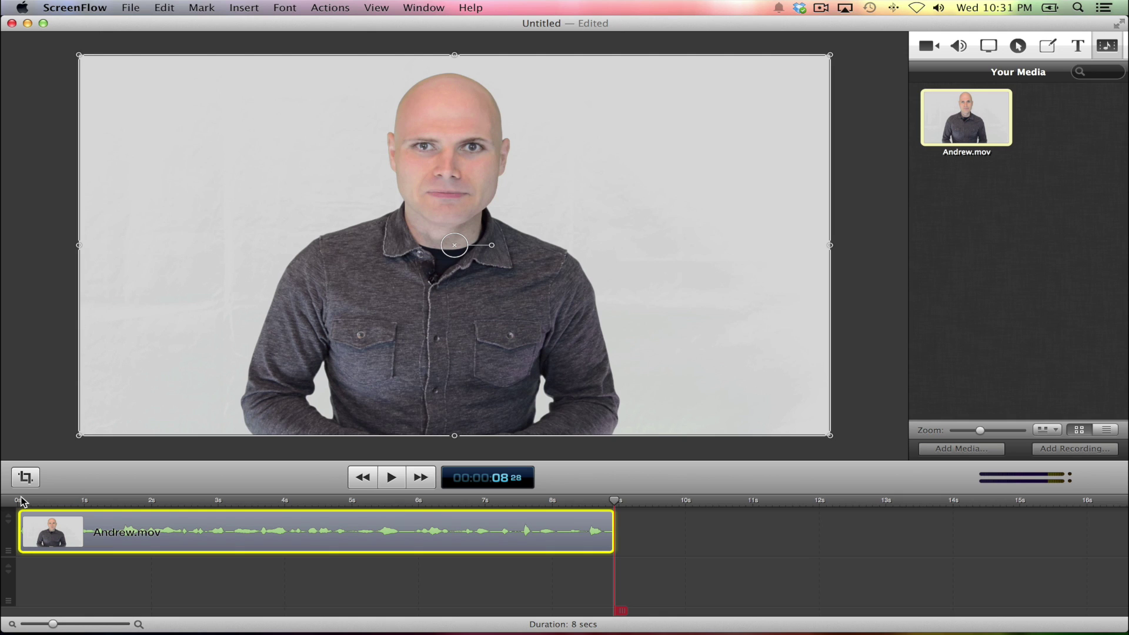
Deselect the clip once playback ends near the 8-second mark
{"action": "left_click", "coordinate": [671, 576]}
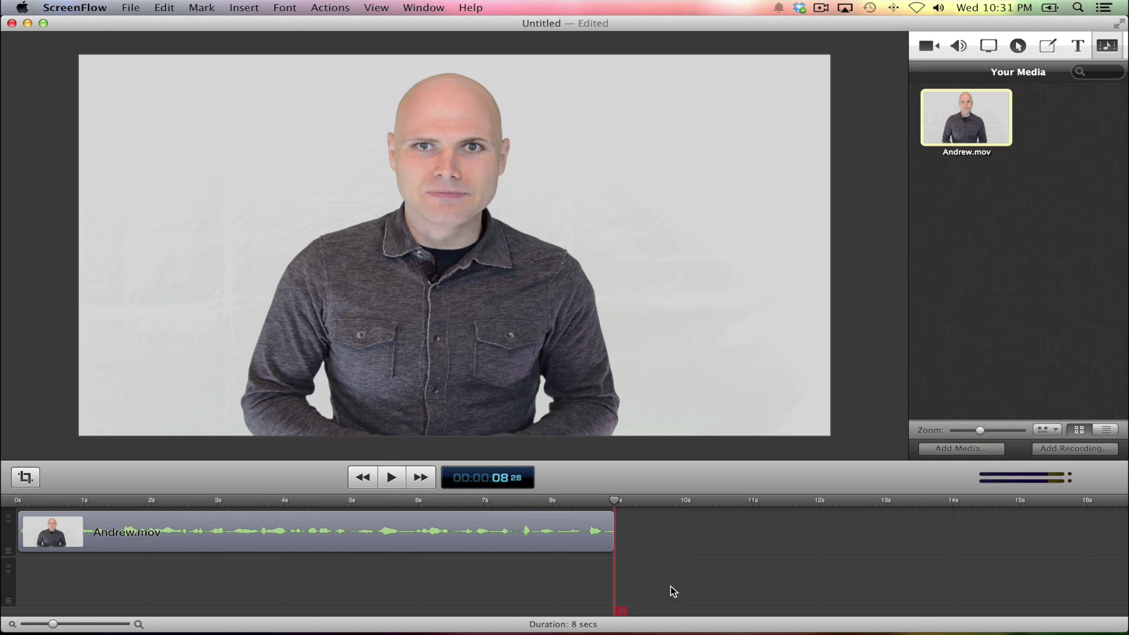